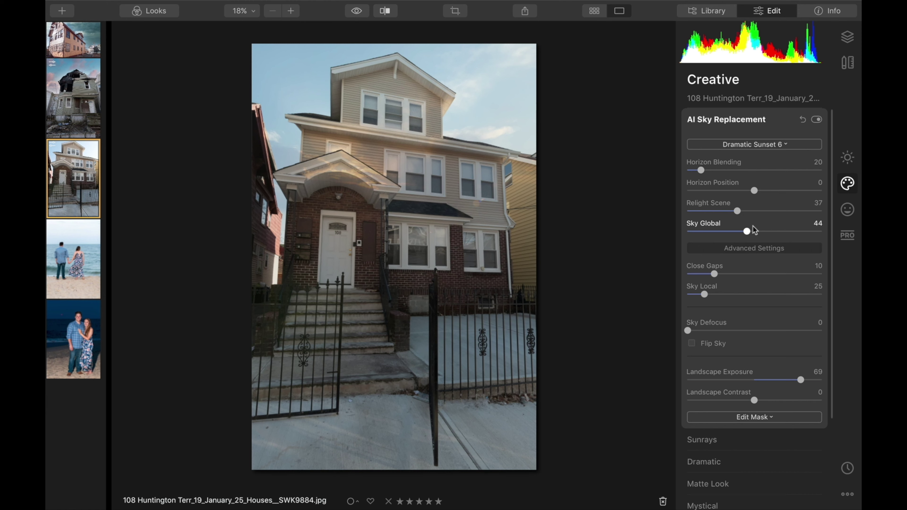
Set the AI Sky Replacement's Sky Global to 26 and Sky Local to 149 on the house photo.
{"action": "left_click_drag", "start_coordinate": [752, 228], "coordinate": [695, 233]}
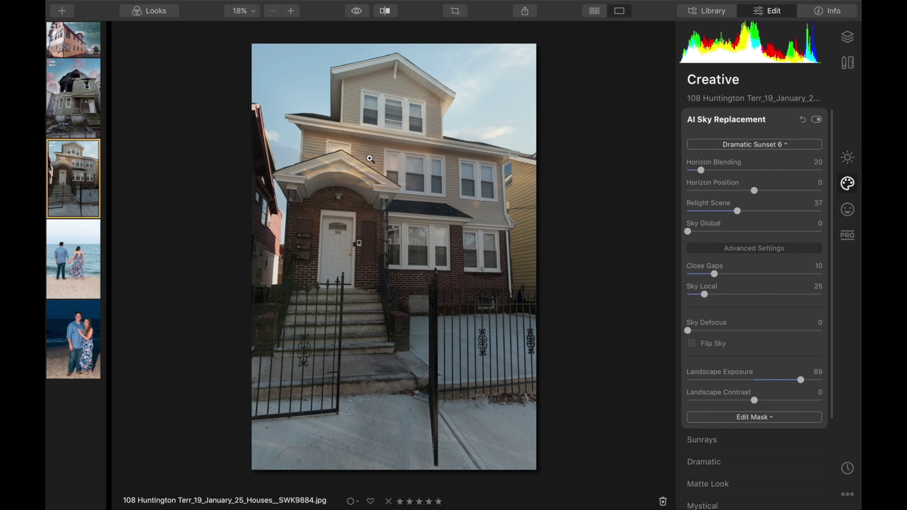
{"action": "left_click_drag", "start_coordinate": [688, 231], "coordinate": [722, 232]}
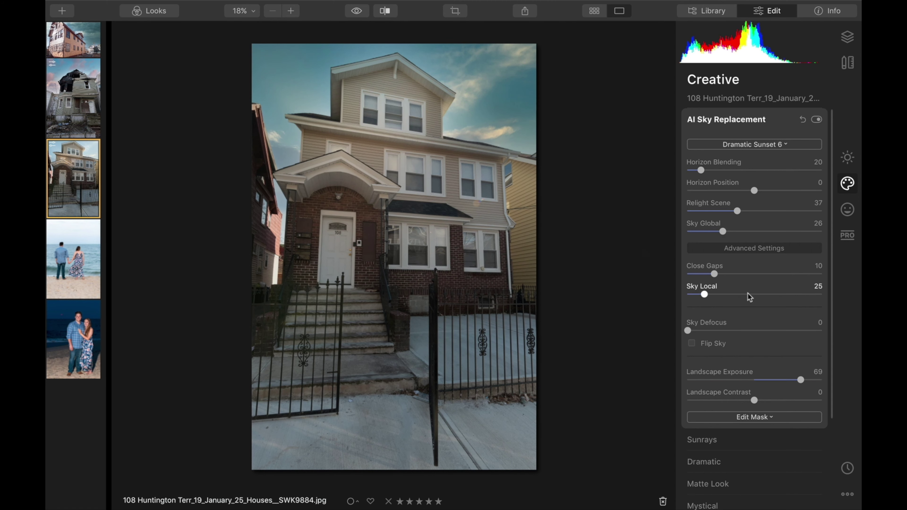
{"action": "left_click_drag", "start_coordinate": [704, 295], "coordinate": [757, 294]}
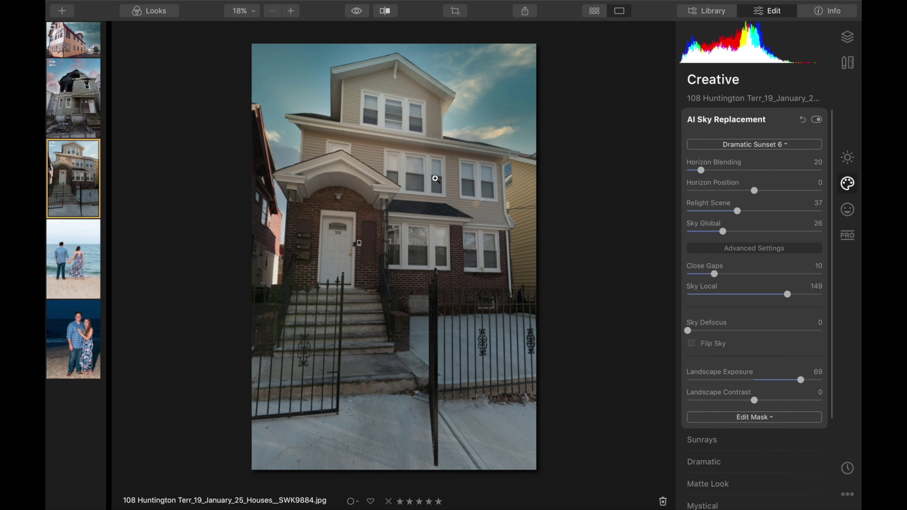
Erase part of the house photo's sky replacement mask with the brush, and compare the photo with the effect off and on.
{"action": "left_click", "coordinate": [754, 417]}
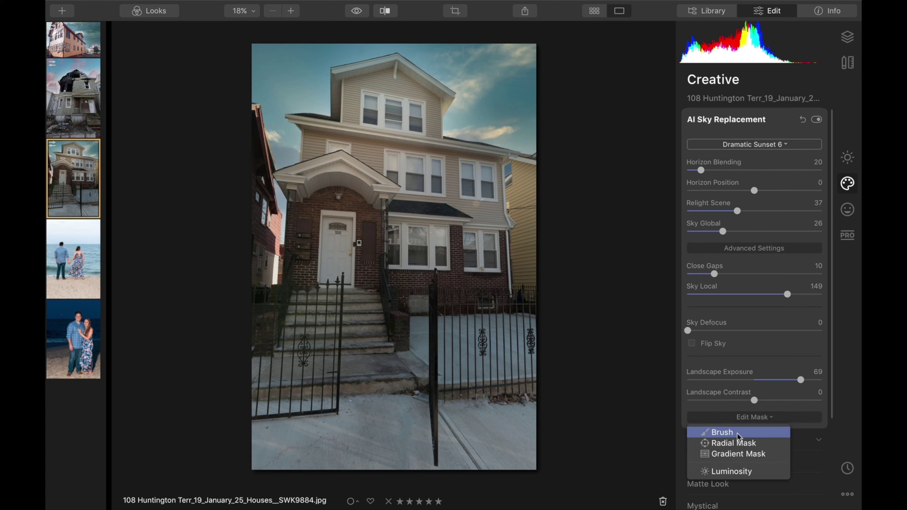
{"action": "left_click", "coordinate": [306, 30]}
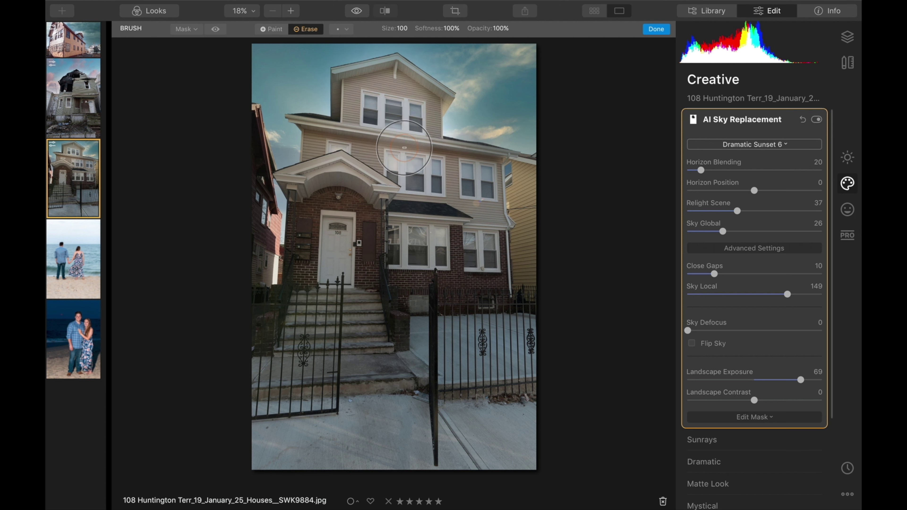
{"action": "left_click", "coordinate": [341, 29]}
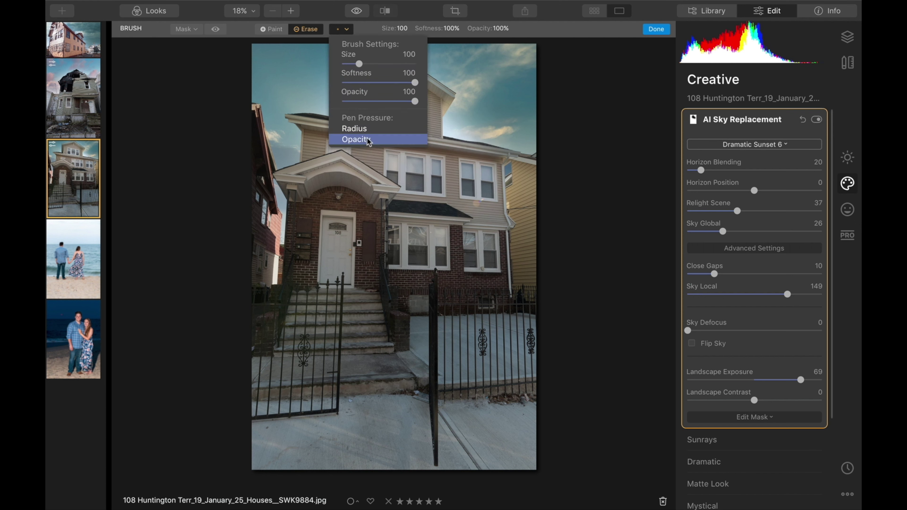
{"action": "left_click", "coordinate": [373, 128]}
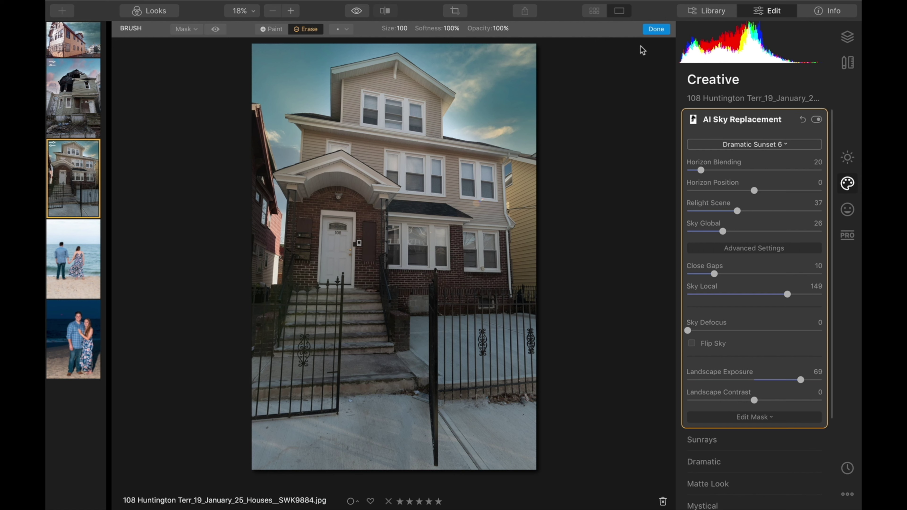
{"action": "left_click", "coordinate": [661, 29]}
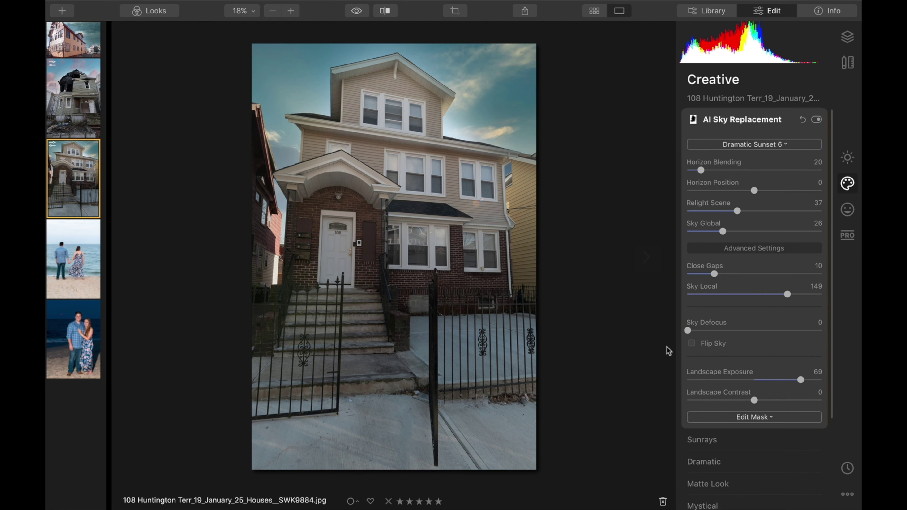
{"action": "left_click", "coordinate": [817, 120]}
{"action": "left_click", "coordinate": [819, 122]}
Examine the couple's hair edges in the daytime beach photo, look at the night beach photo, and return to the daytime one.
{"action": "left_click", "coordinate": [75, 265]}
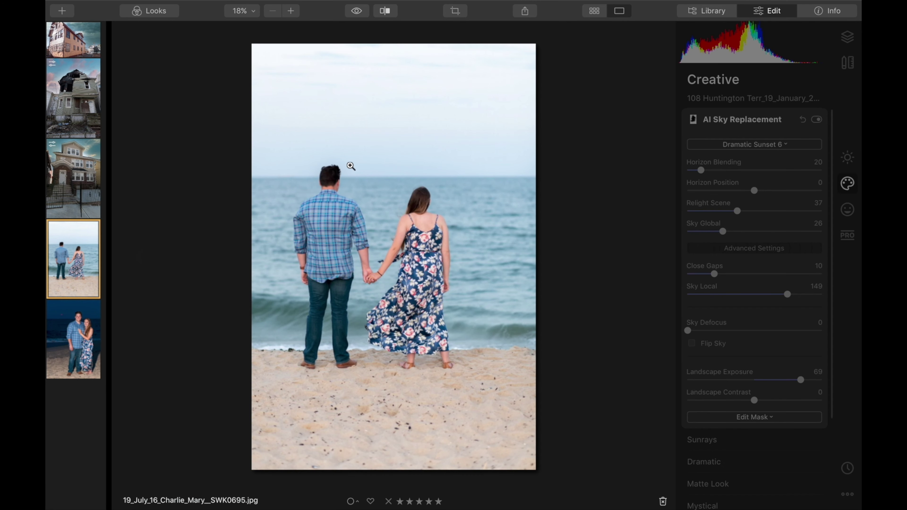
{"action": "left_click", "coordinate": [329, 174]}
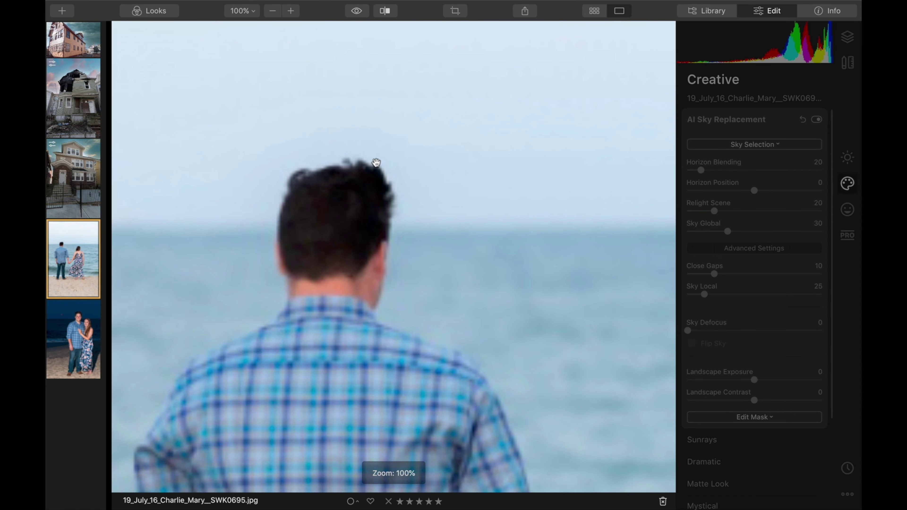
{"action": "left_click_drag", "start_coordinate": [409, 215], "coordinate": [221, 184]}
{"action": "scroll", "coordinate": [510, 260], "scroll_direction": "down", "scroll_amount": 5}
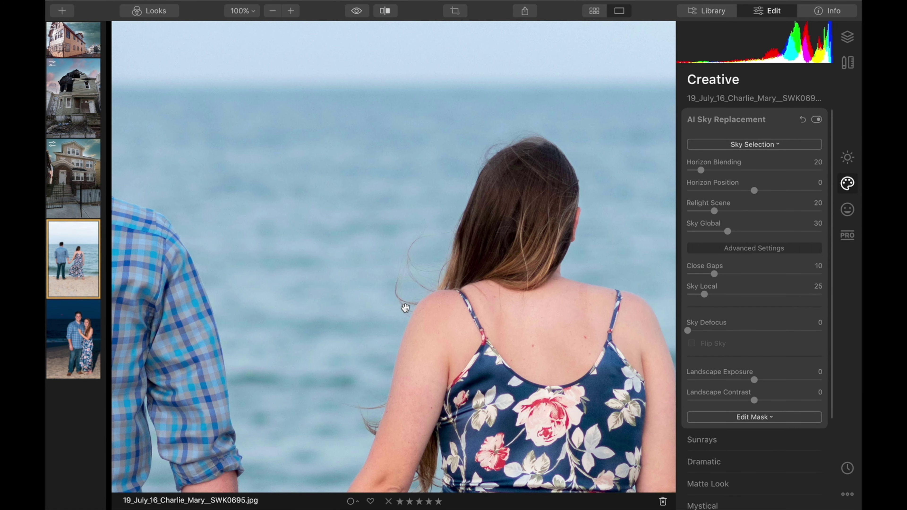
{"action": "left_click", "coordinate": [486, 201]}
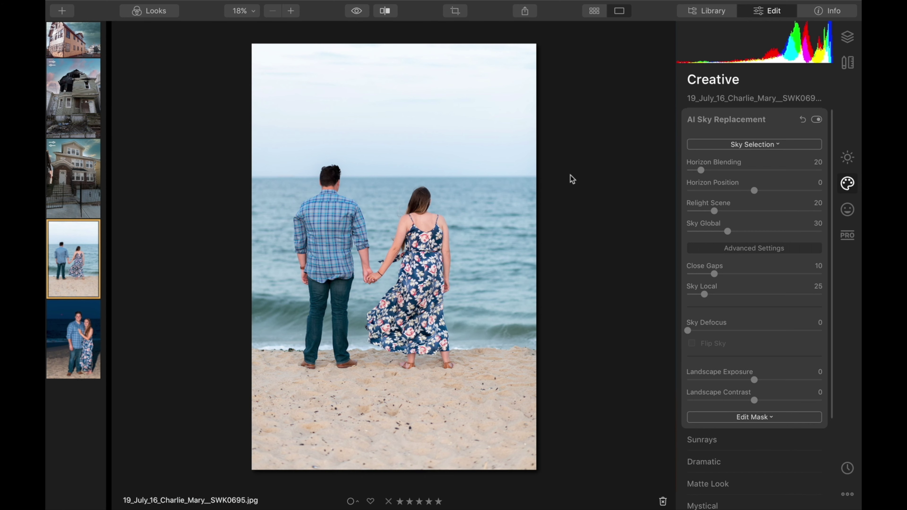
{"action": "left_click", "coordinate": [94, 346]}
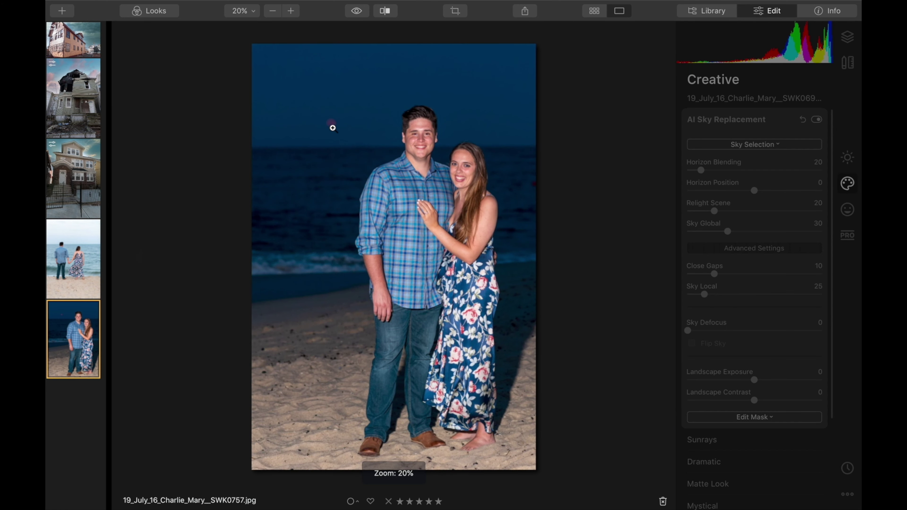
{"action": "key", "text": "Left"}
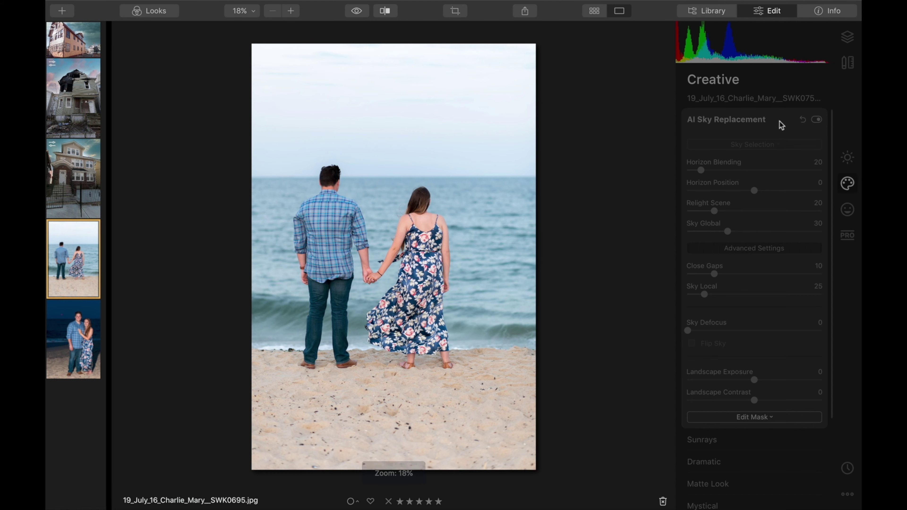
Try the Sunset 3 replacement sky on the daytime beach photo and switch it to Sunset 4.
{"action": "left_click", "coordinate": [782, 144]}
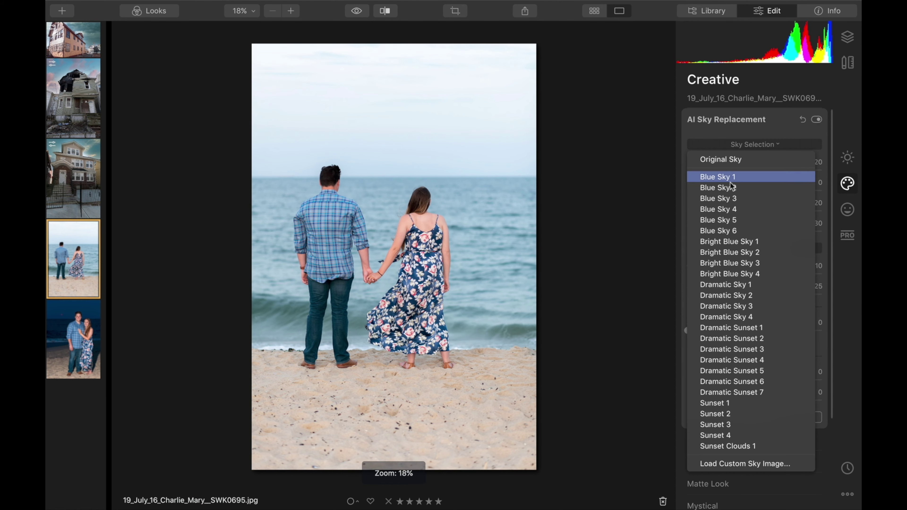
{"action": "left_click", "coordinate": [759, 425]}
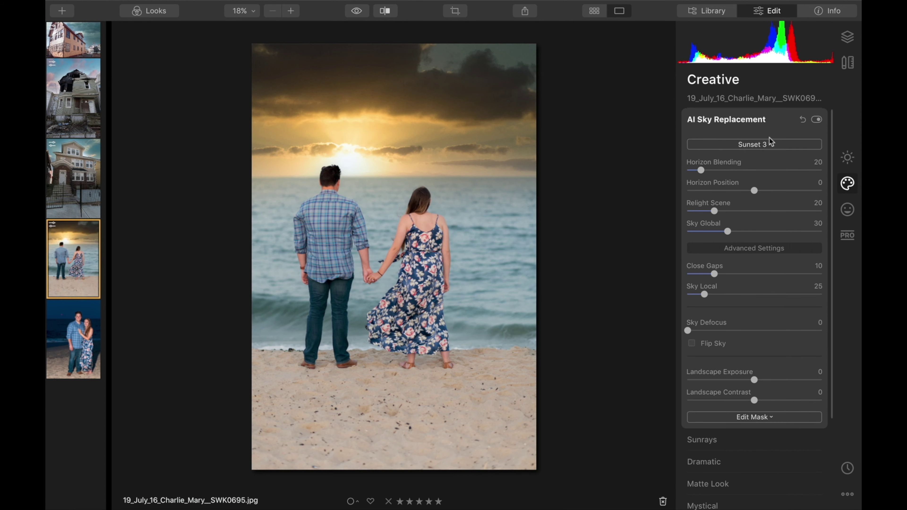
{"action": "left_click", "coordinate": [760, 147]}
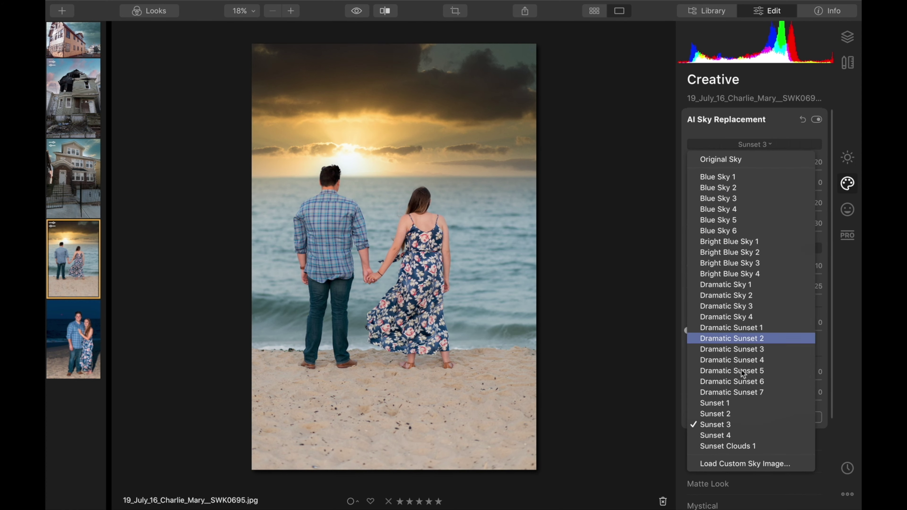
{"action": "left_click", "coordinate": [737, 436]}
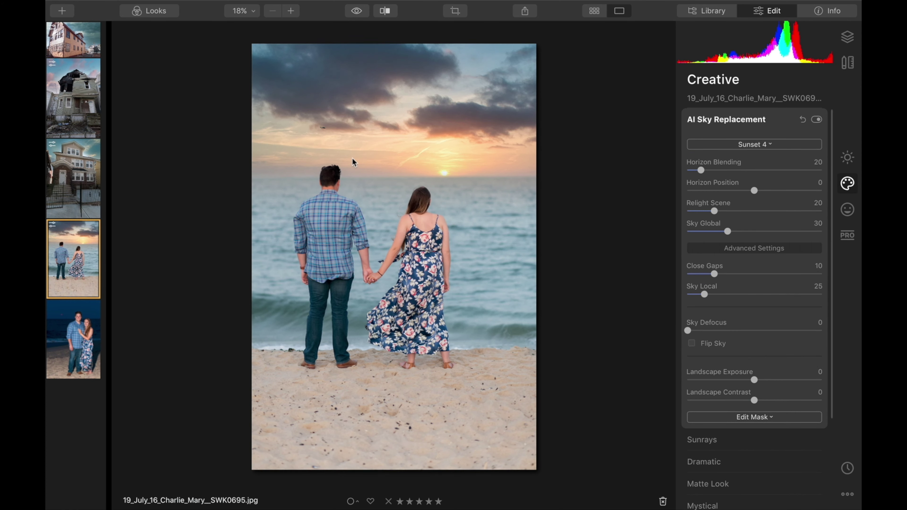
Examine the small helicopter in the replaced sky above the man's head at 100% zoom.
{"action": "left_click", "coordinate": [316, 124]}
{"action": "left_click_drag", "start_coordinate": [357, 193], "coordinate": [245, 114]}
{"action": "left_click", "coordinate": [276, 224]}
{"action": "left_click", "coordinate": [329, 122]}
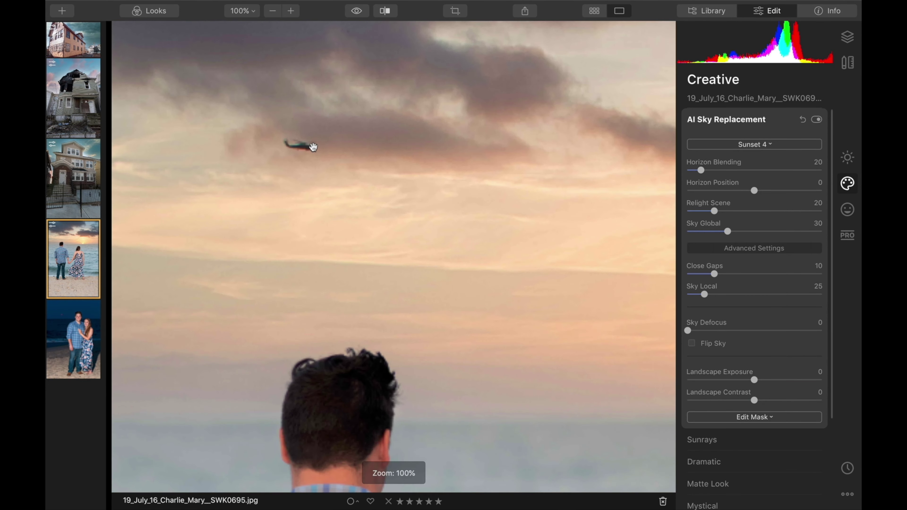
{"action": "left_click_drag", "start_coordinate": [318, 144], "coordinate": [376, 195]}
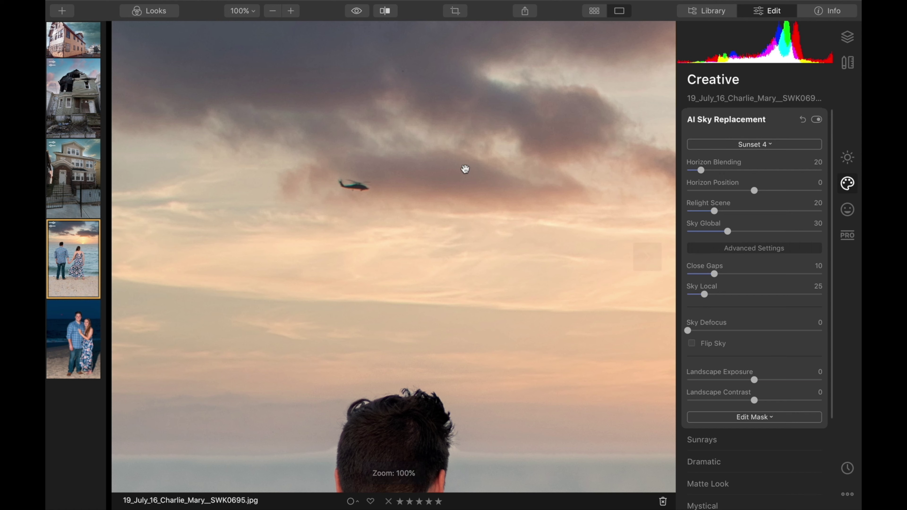
{"action": "left_click", "coordinate": [363, 199]}
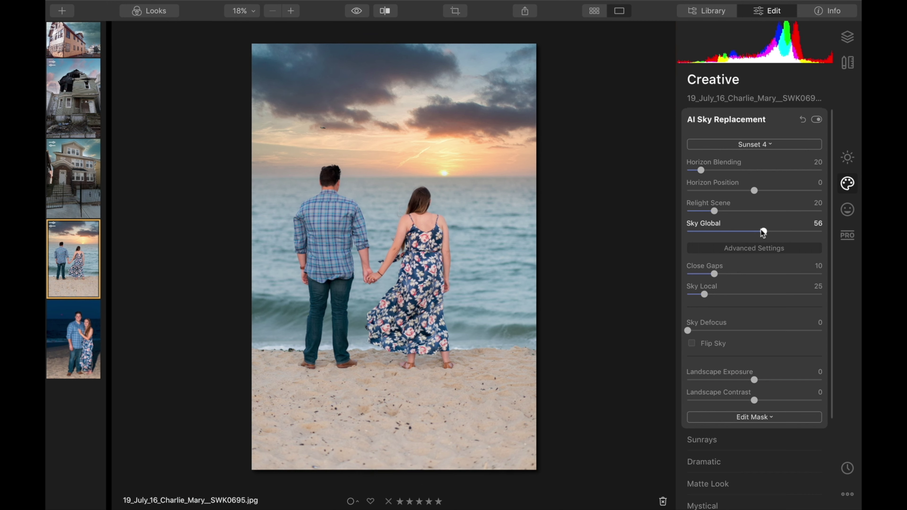
Set Sky Global to 62, Horizon Blending to 87, Horizon Position to -3 and Relight Scene to 49.
{"action": "left_click_drag", "start_coordinate": [763, 231], "coordinate": [770, 231]}
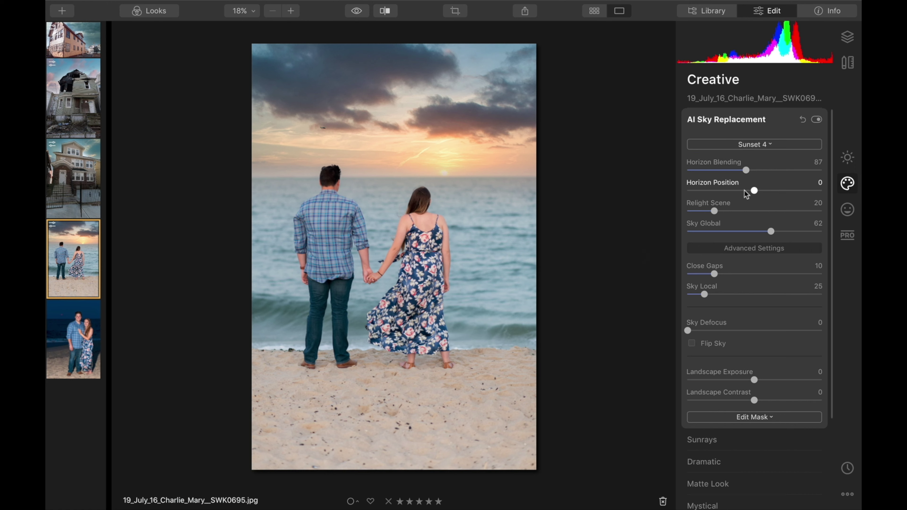
{"action": "mouse_move", "coordinate": [754, 190]}
{"action": "left_mouse_down"}
{"action": "mouse_move", "coordinate": [772, 187]}
{"action": "mouse_move", "coordinate": [716, 190]}
{"action": "mouse_move", "coordinate": [756, 190]}
{"action": "left_mouse_up"}
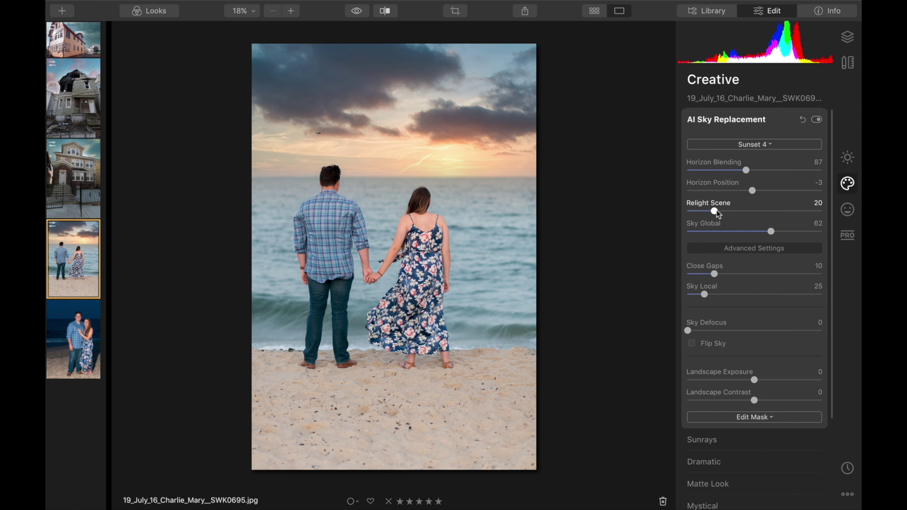
{"action": "left_click_drag", "start_coordinate": [714, 212], "coordinate": [754, 211]}
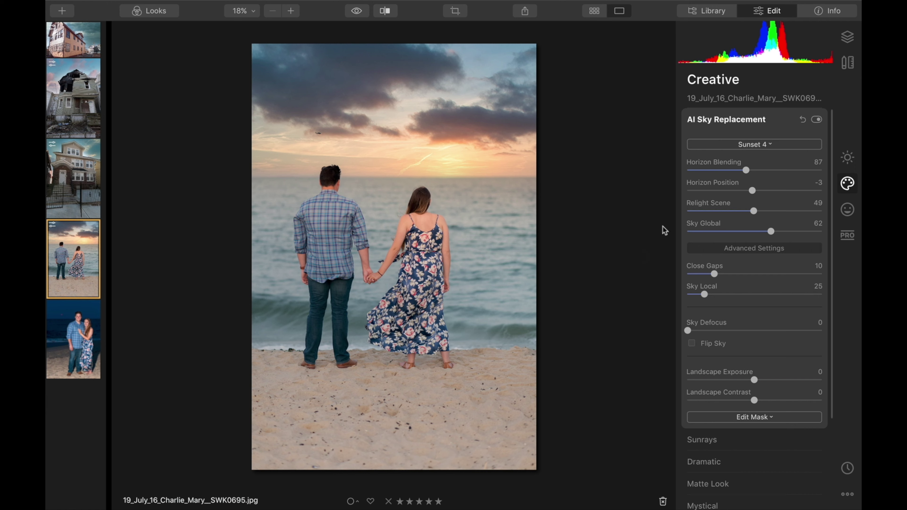
Examine the relit couple at 100% zoom, from the woman's hair and joined hands to the man's shoes.
{"action": "left_click", "coordinate": [339, 184]}
{"action": "left_click_drag", "start_coordinate": [338, 184], "coordinate": [199, 146]}
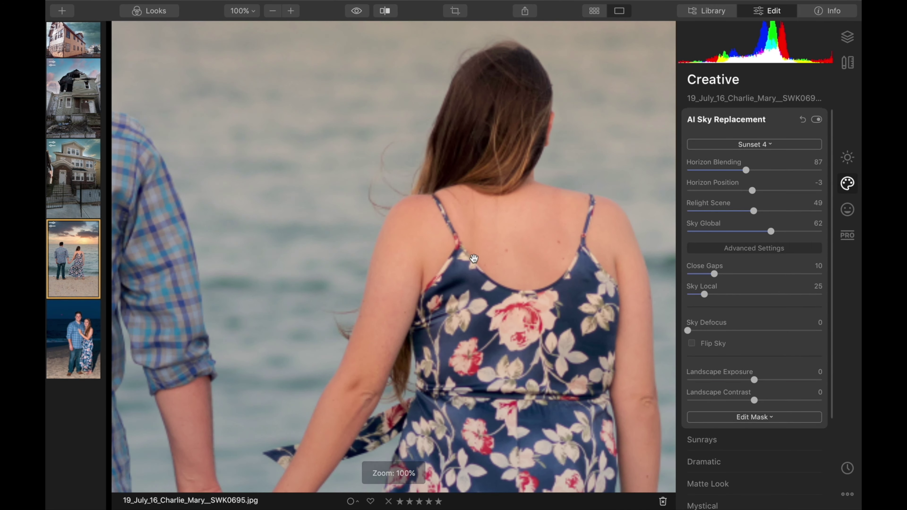
{"action": "scroll", "coordinate": [430, 152], "scroll_direction": "down", "scroll_amount": 5}
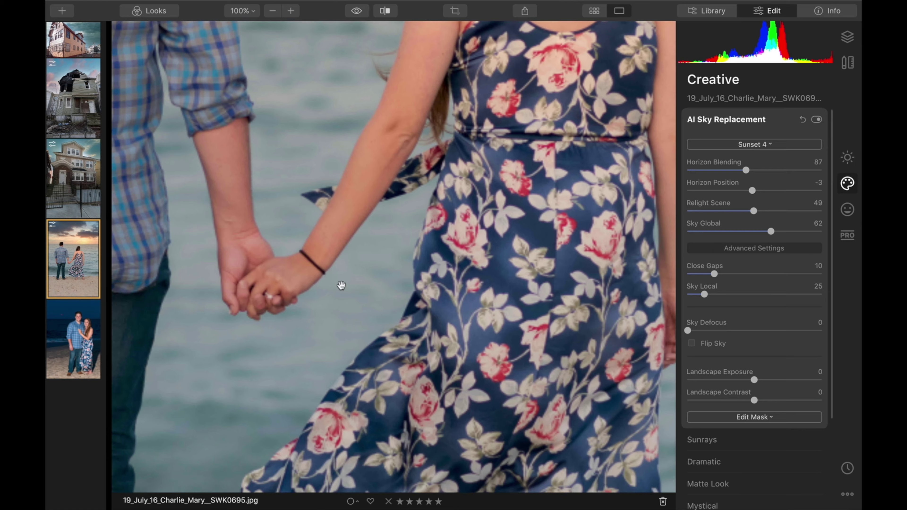
{"action": "scroll", "coordinate": [359, 269], "scroll_direction": "down", "scroll_amount": 10}
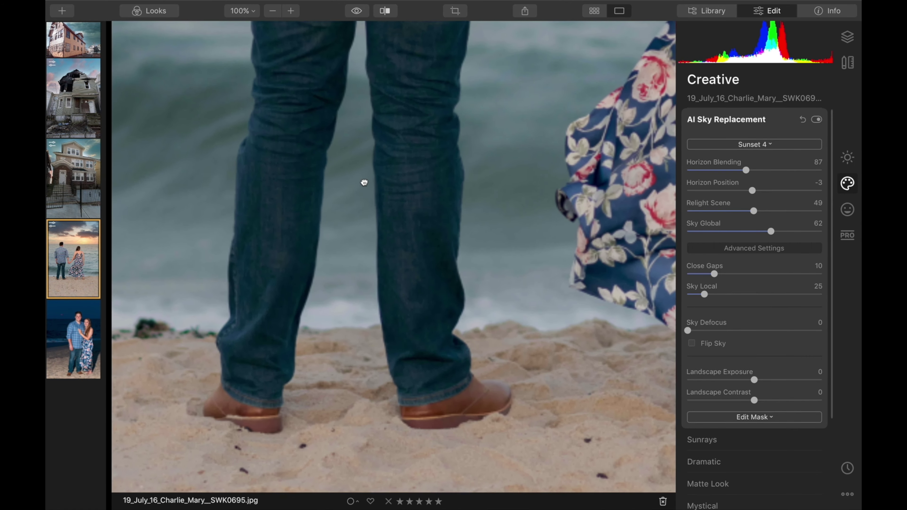
{"action": "scroll", "coordinate": [364, 183], "scroll_direction": "up", "scroll_amount": 1}
{"action": "left_click", "coordinate": [393, 211]}
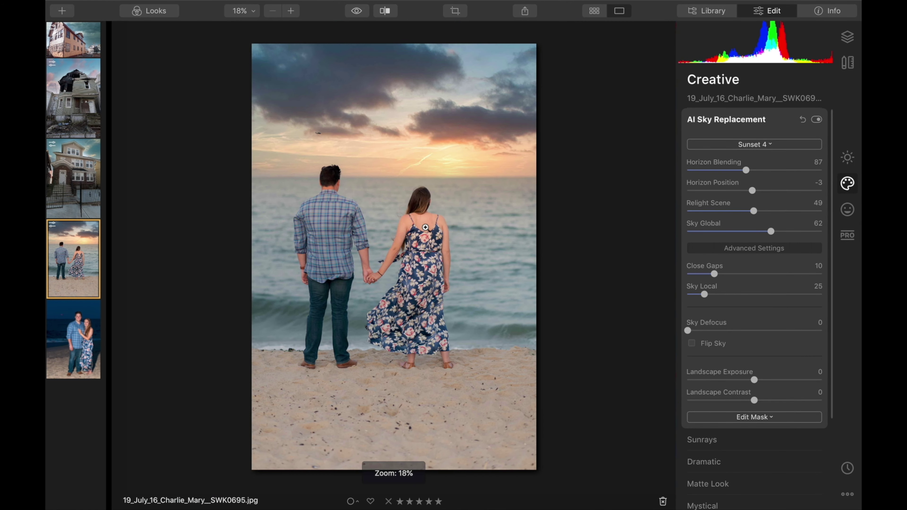
Set Landscape Exposure to 34, Landscape Contrast to 51 and Sky Defocus to 63.
{"action": "left_click_drag", "start_coordinate": [753, 379], "coordinate": [788, 400]}
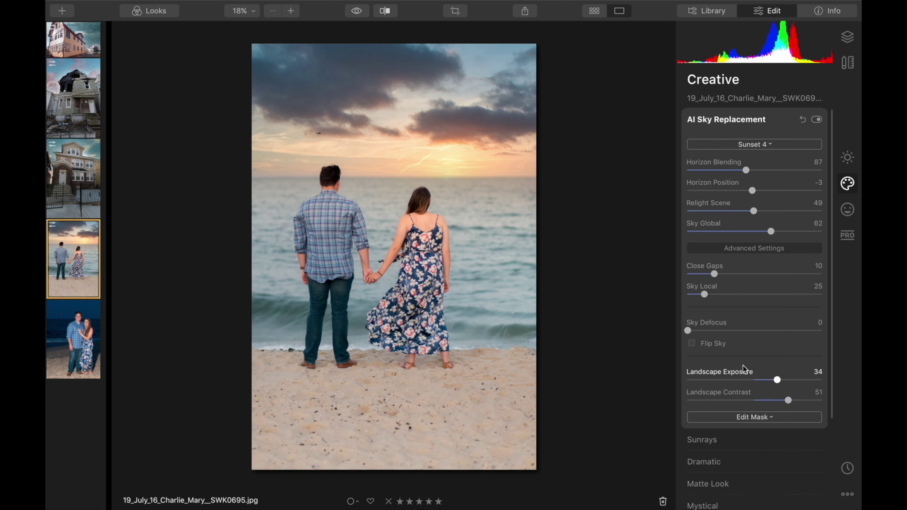
{"action": "left_click_drag", "start_coordinate": [688, 330], "coordinate": [781, 336]}
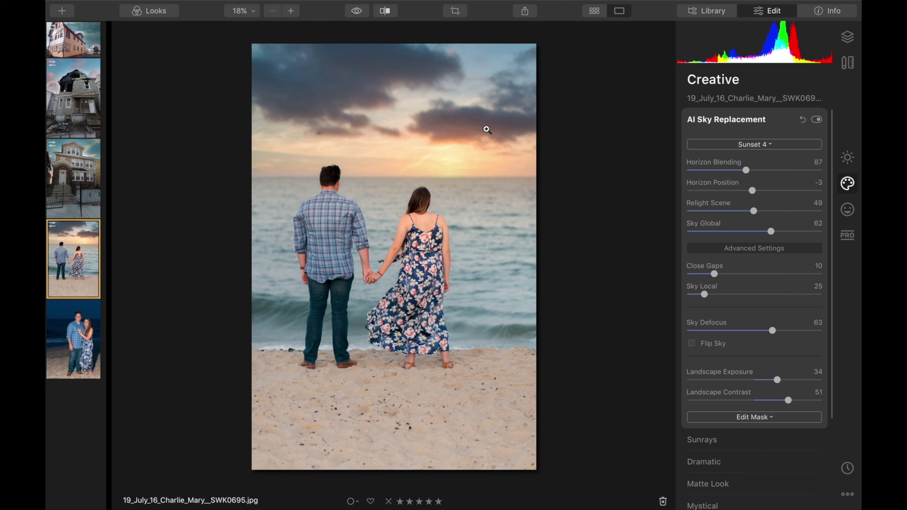
Clone out the helicopter above the man's head with Clone & Stamp at brush size 90, sampling the cloud beside it.
{"action": "left_click", "coordinate": [848, 63]}
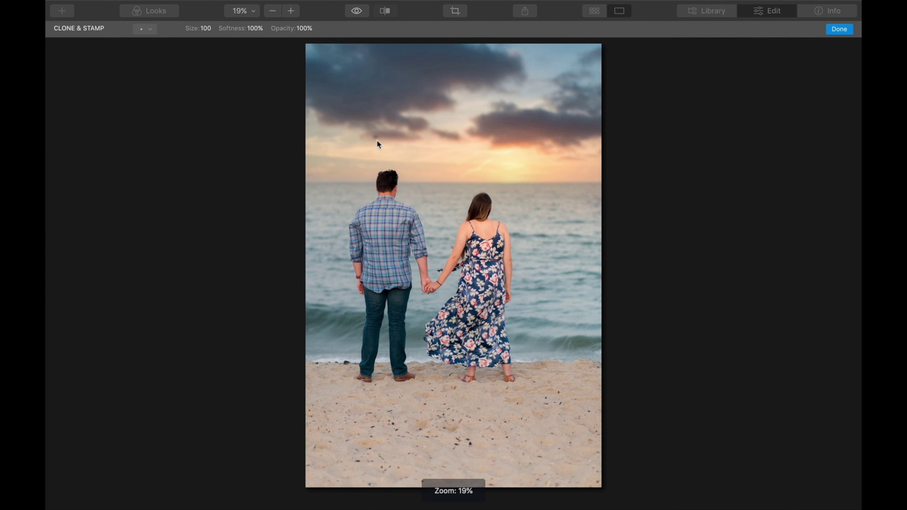
{"action": "key", "text": "super+equal"}
{"action": "key", "text": "super+equal"}
{"action": "key", "text": "super+equal"}
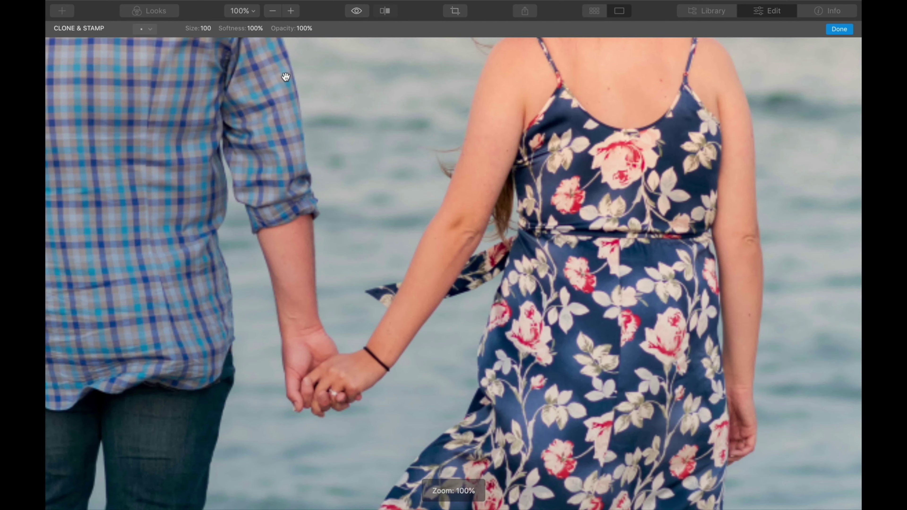
{"action": "left_click_drag", "start_coordinate": [287, 77], "coordinate": [554, 401]}
{"action": "scroll", "coordinate": [421, 211], "scroll_direction": "up", "scroll_amount": 10}
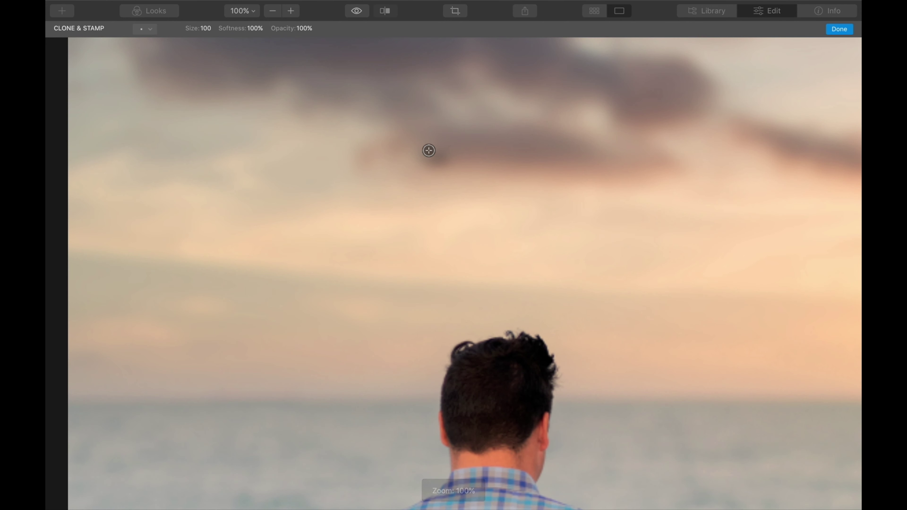
{"action": "key", "text": "bracketleft"}
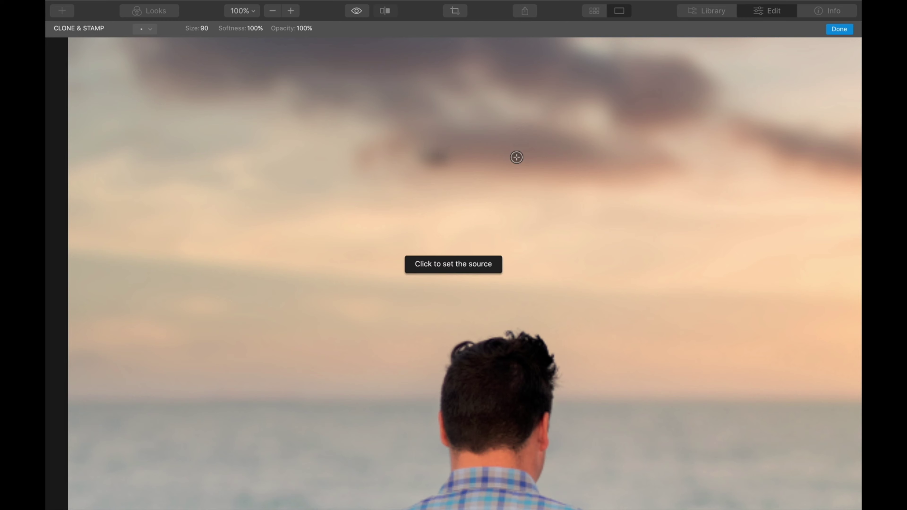
{"action": "left_click", "coordinate": [515, 154]}
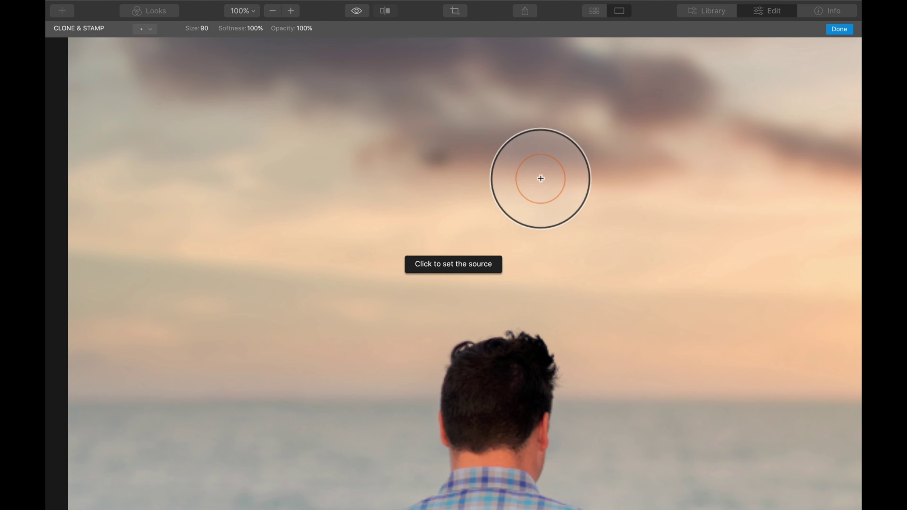
{"action": "mouse_move", "coordinate": [462, 183]}
{"action": "left_mouse_down"}
{"action": "mouse_move", "coordinate": [531, 249]}
{"action": "mouse_move", "coordinate": [590, 253]}
{"action": "left_mouse_up"}
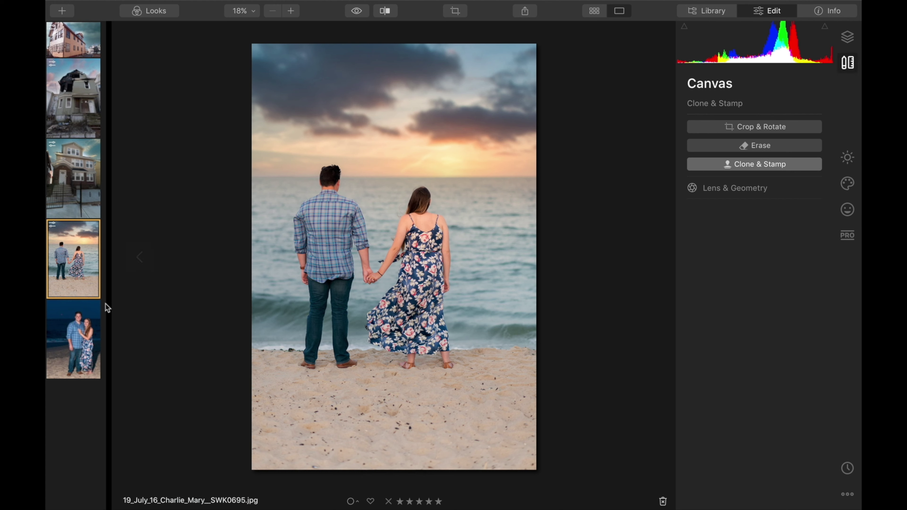
Open the night beach portrait of the couple facing the camera and inspect the couple up close.
{"action": "left_click", "coordinate": [83, 322]}
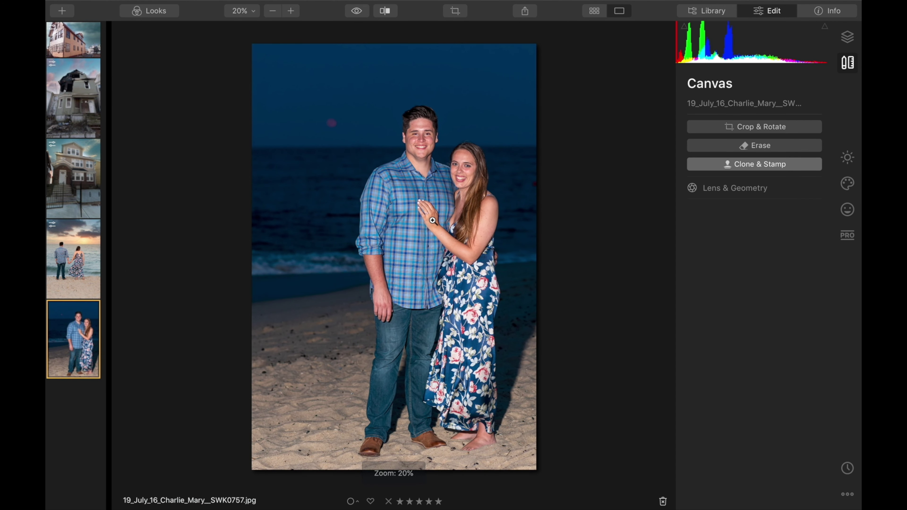
{"action": "left_click", "coordinate": [410, 148]}
{"action": "left_click_drag", "start_coordinate": [417, 176], "coordinate": [385, 220]}
{"action": "left_click", "coordinate": [384, 220]}
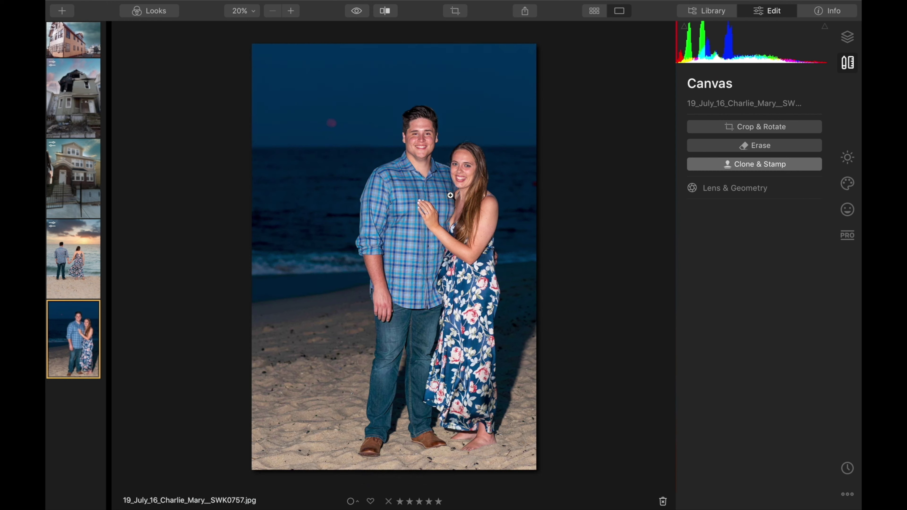
Try Dramatic Sunset 6 and Dramatic Sunset 5 as AI Sky Replacement skies for the night portrait, and settle on Dramatic Sunset 3.
{"action": "left_click", "coordinate": [847, 183]}
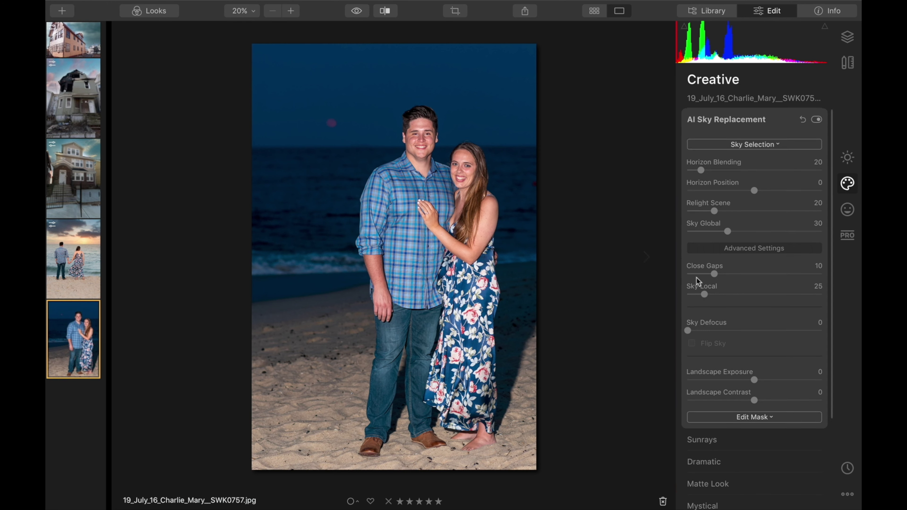
{"action": "left_click", "coordinate": [754, 145]}
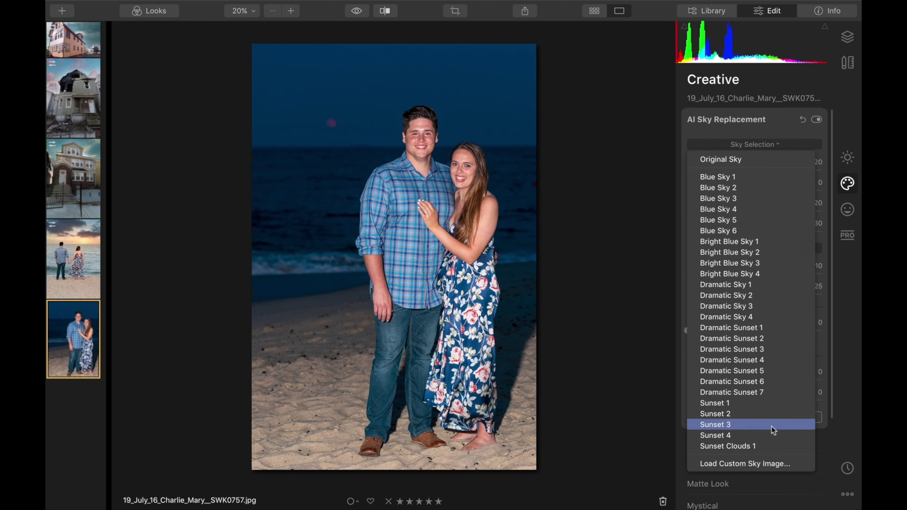
{"action": "left_click", "coordinate": [751, 382]}
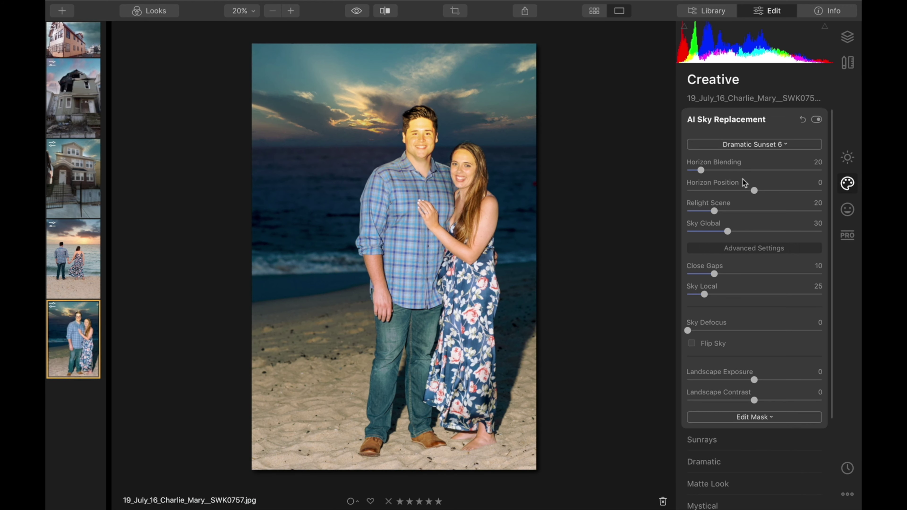
{"action": "left_click", "coordinate": [730, 145]}
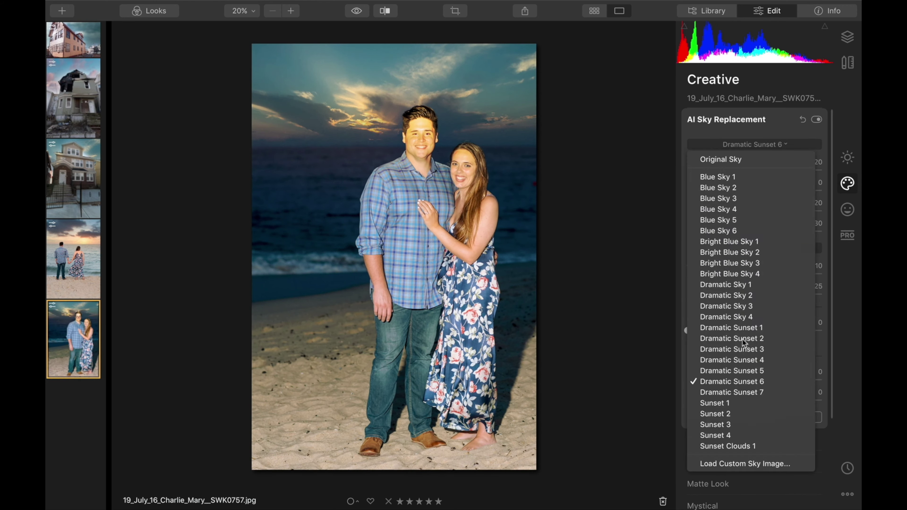
{"action": "left_click", "coordinate": [742, 370]}
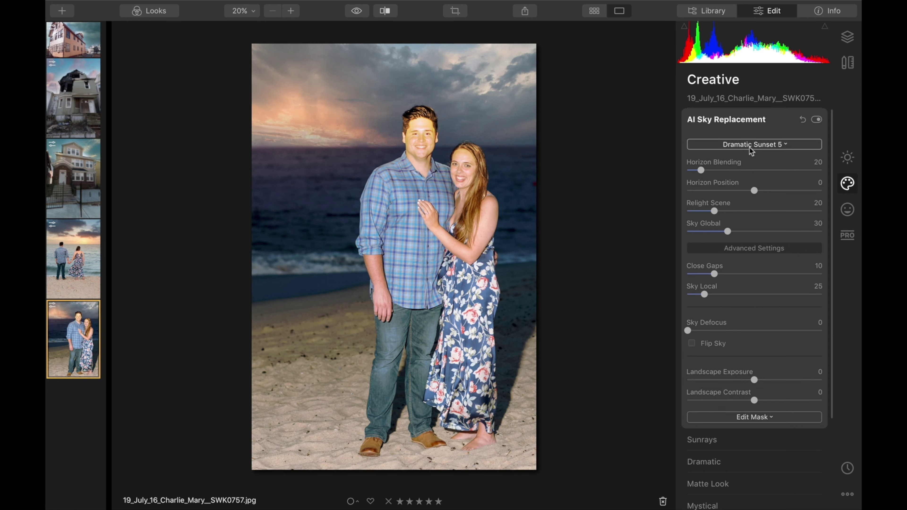
{"action": "left_click", "coordinate": [749, 146]}
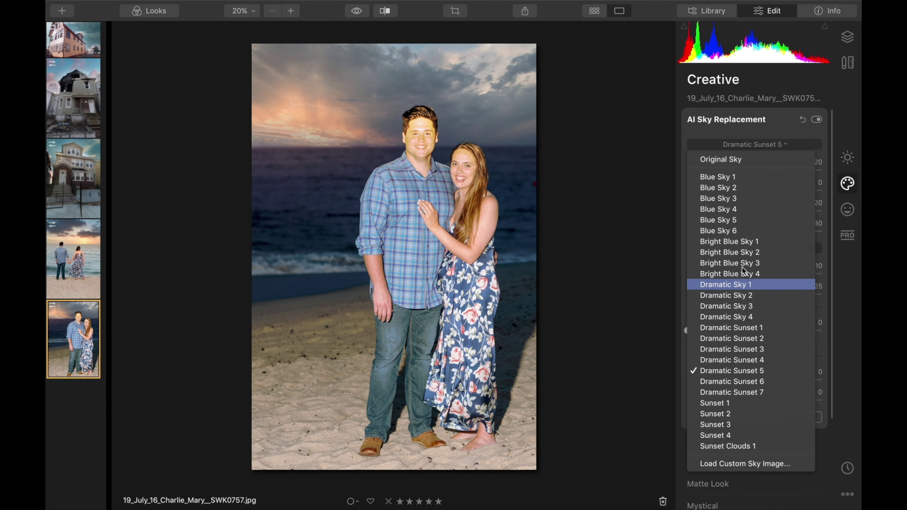
{"action": "left_click", "coordinate": [733, 349]}
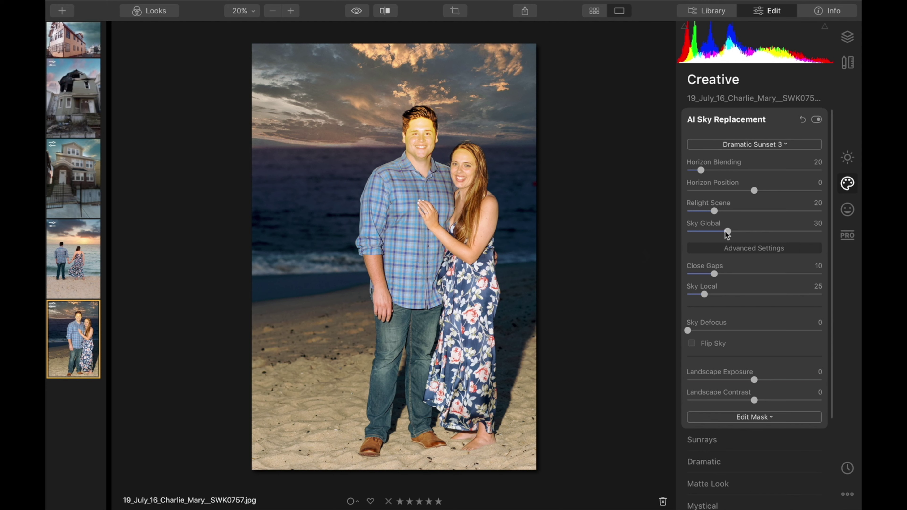
Test a high Sky Global amount on the night portrait's replaced sky and set it to 0.
{"action": "left_click_drag", "start_coordinate": [728, 231], "coordinate": [797, 231]}
{"action": "left_click_drag", "start_coordinate": [785, 233], "coordinate": [672, 239]}
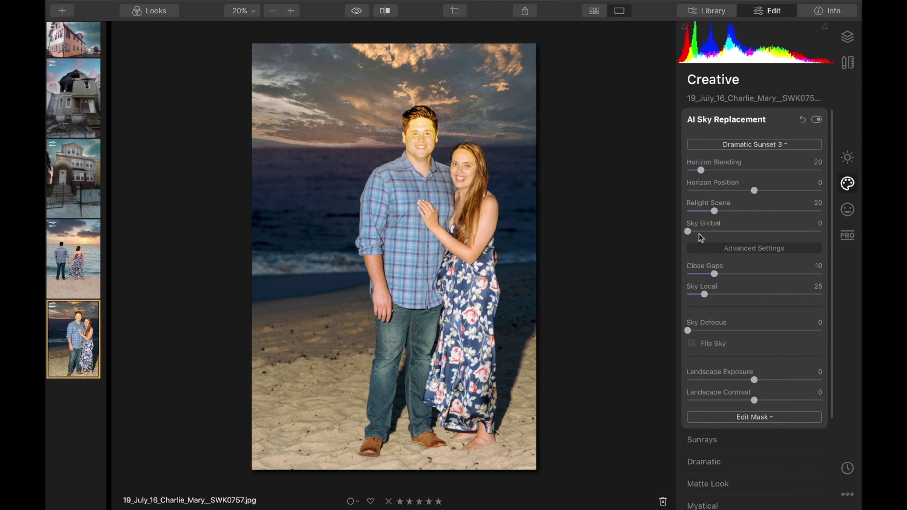